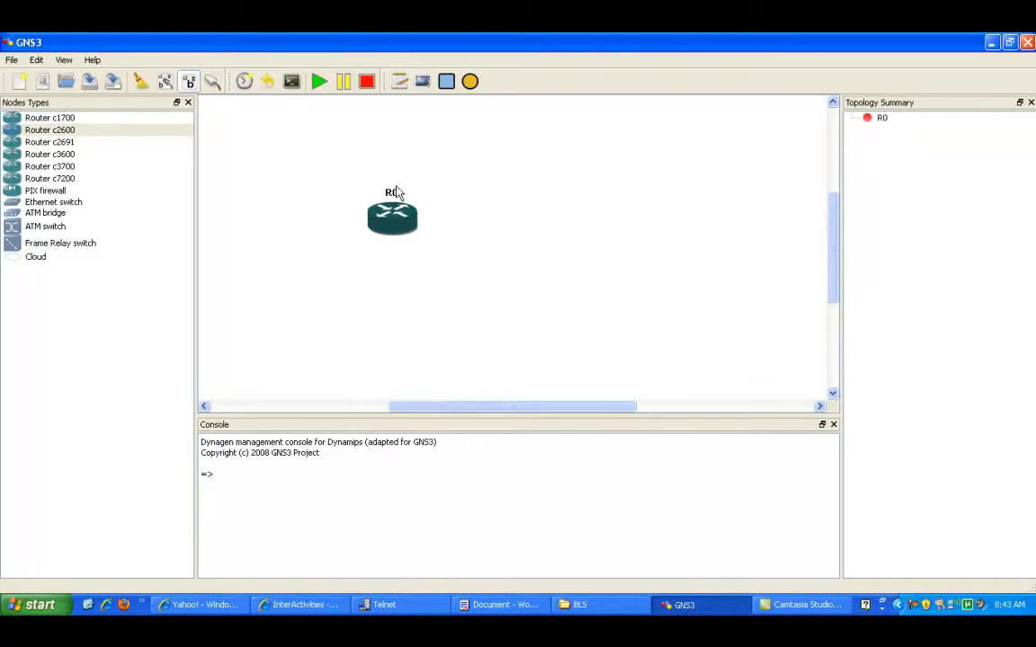
- Add a second c2600 router to the topology and arrange R0 at upper left and R1 diagonally at lower right
{"action": "right_click", "coordinate": [402, 239]}
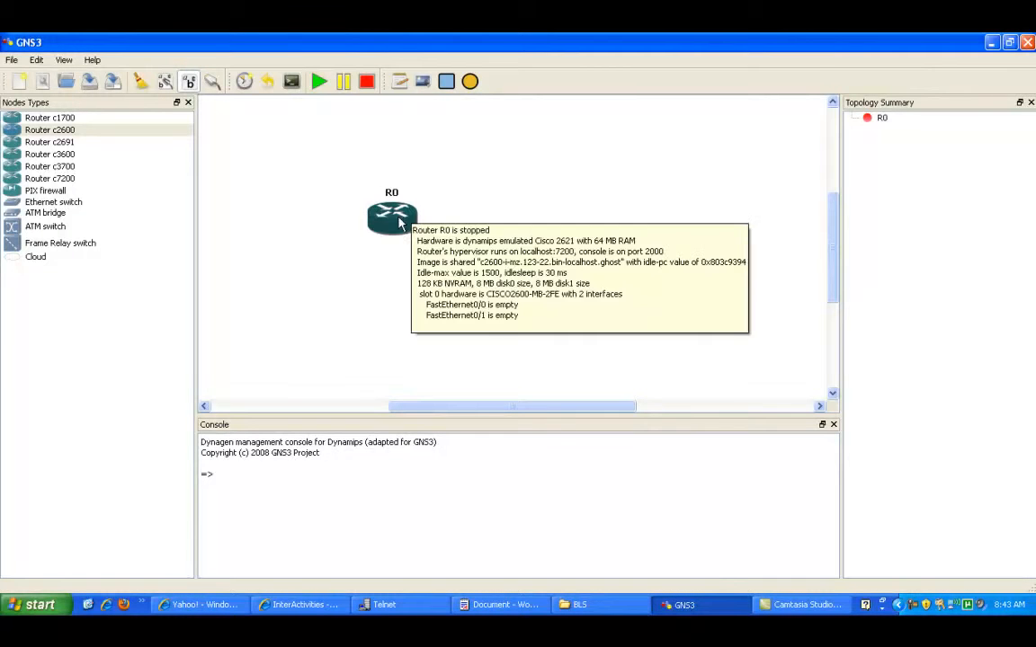
{"action": "mouse_move", "coordinate": [392, 222]}
{"action": "left_mouse_down"}
{"action": "mouse_move", "coordinate": [376, 219]}
{"action": "mouse_move", "coordinate": [388, 219]}
{"action": "left_mouse_up"}
{"action": "mouse_move", "coordinate": [385, 213]}
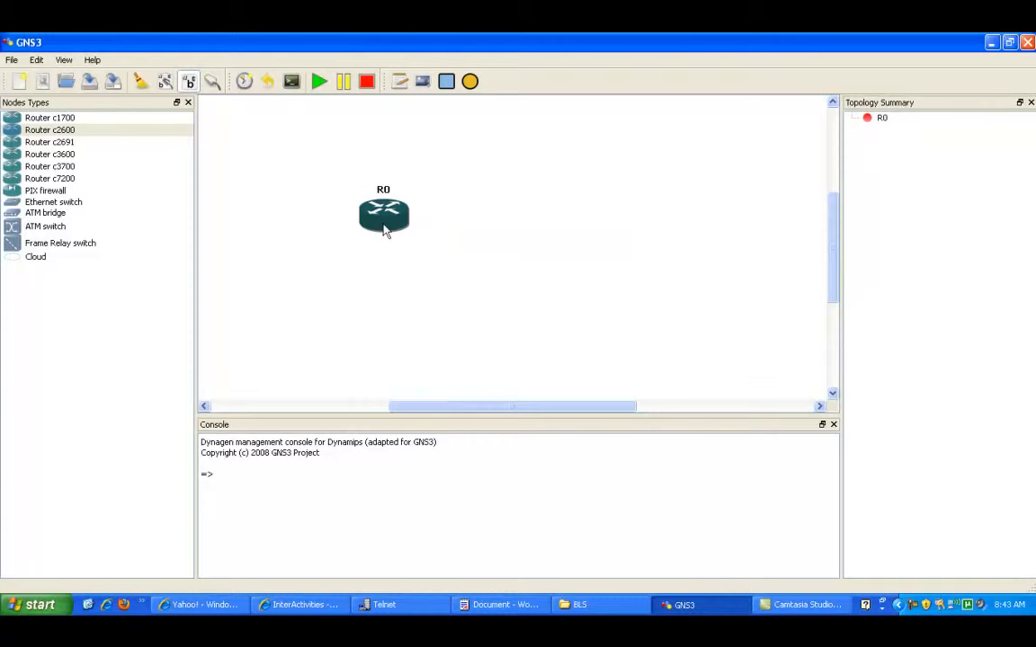
{"action": "left_click_drag", "start_coordinate": [370, 231], "coordinate": [350, 226]}
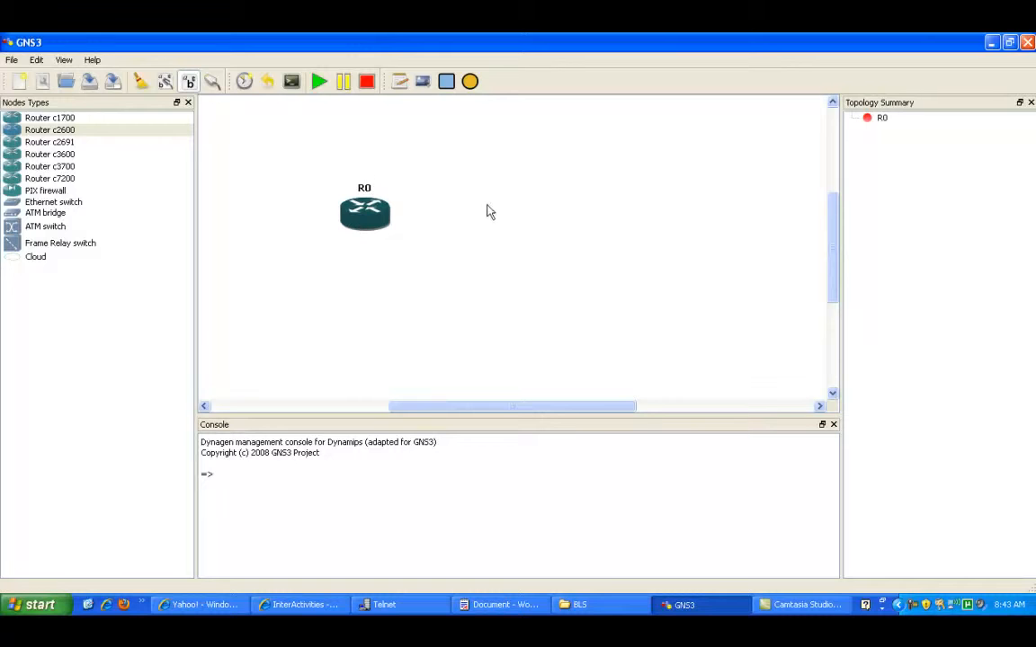
{"action": "left_click_drag", "start_coordinate": [54, 129], "coordinate": [555, 270]}
{"action": "left_click_drag", "start_coordinate": [367, 216], "coordinate": [358, 189]}
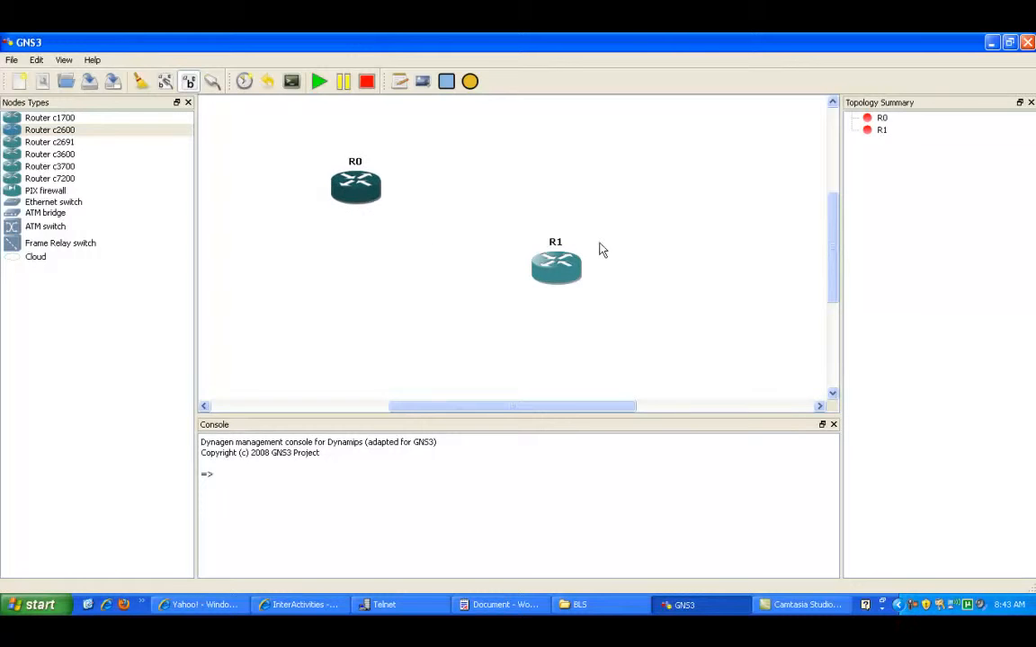
{"action": "left_click_drag", "start_coordinate": [555, 265], "coordinate": [617, 297]}
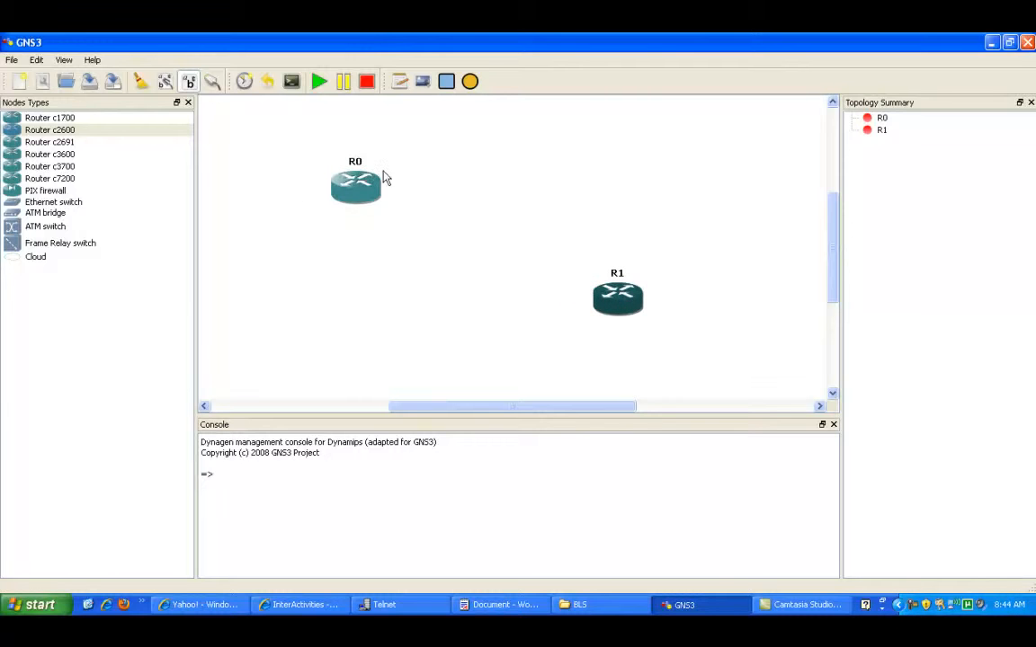
{"action": "left_click_drag", "start_coordinate": [589, 299], "coordinate": [569, 309]}
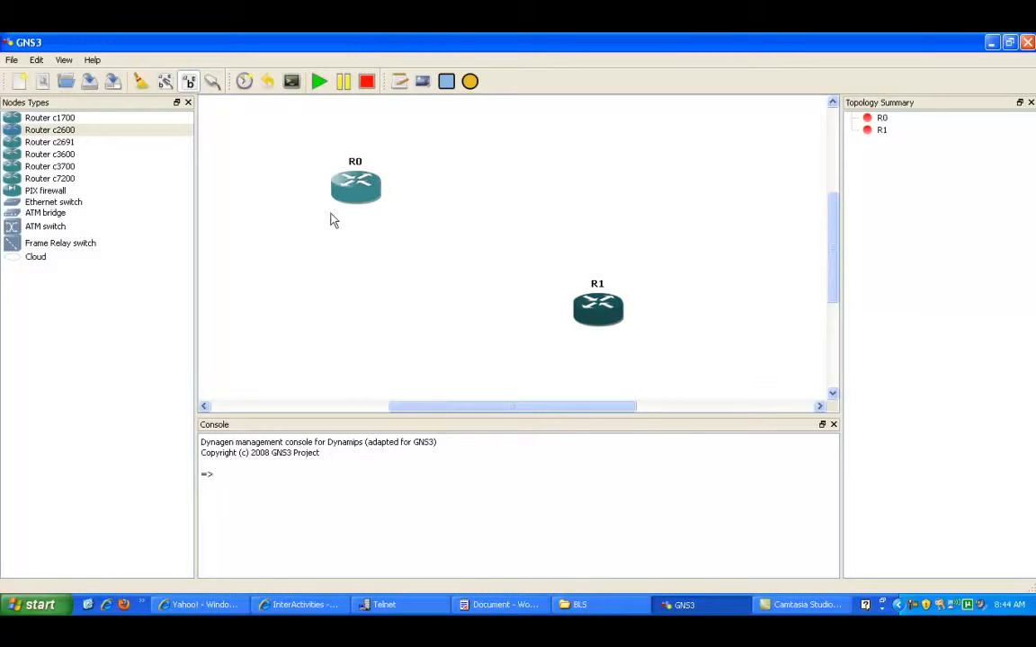
{"action": "left_click_drag", "start_coordinate": [338, 184], "coordinate": [354, 177]}
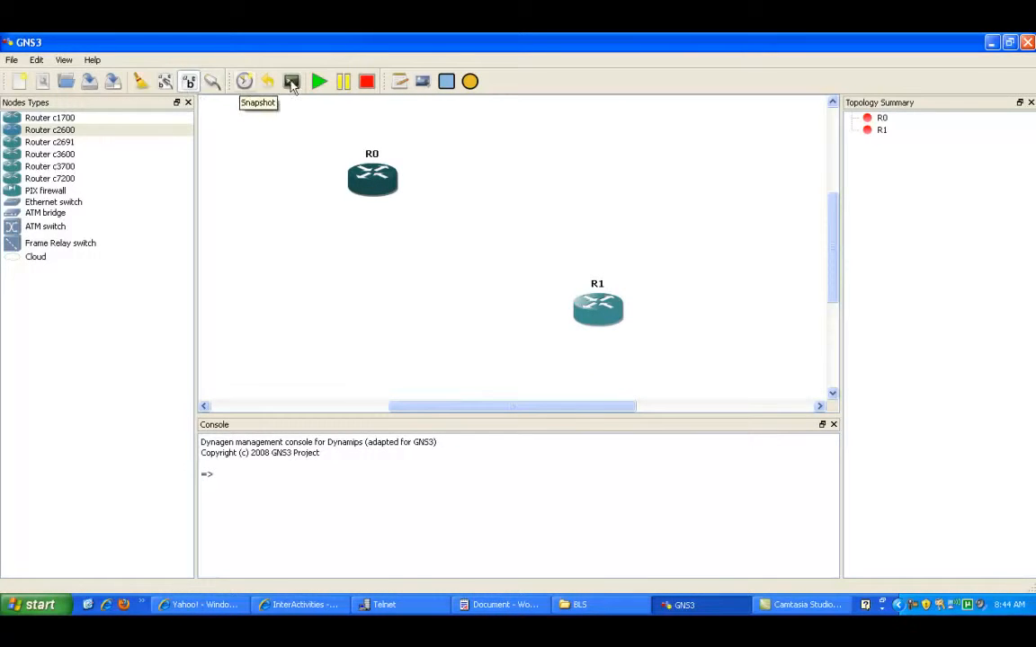
- Add the note "Lo0: 192.168.1.0/24" beside R1 and adjust the spacing between the note and the router
{"action": "left_click", "coordinate": [400, 81]}
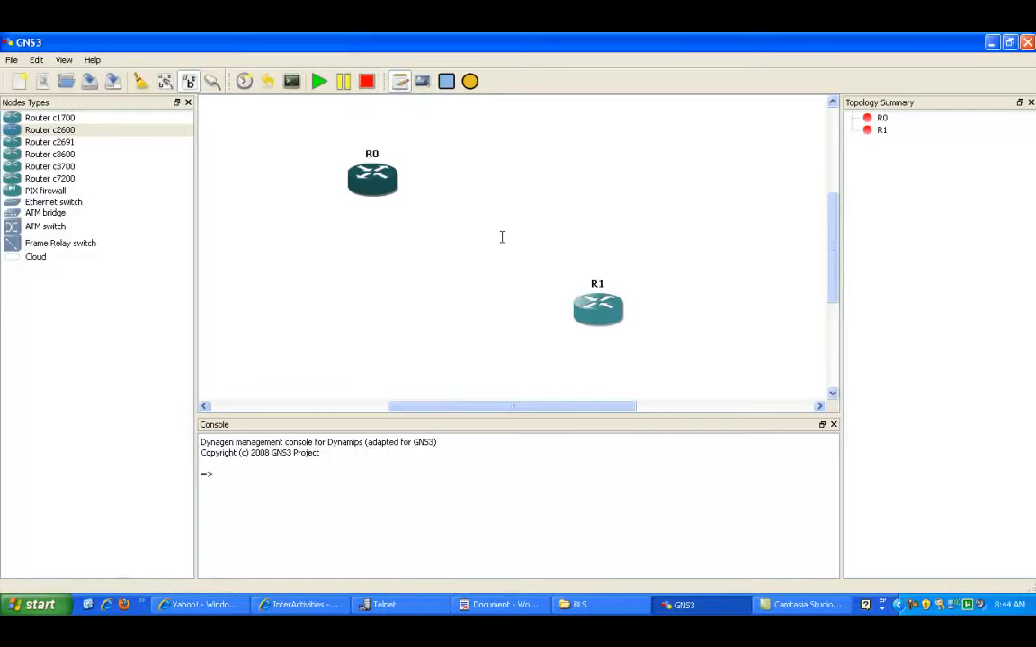
{"action": "left_click", "coordinate": [641, 343]}
{"action": "type", "text": "Lo0:"}
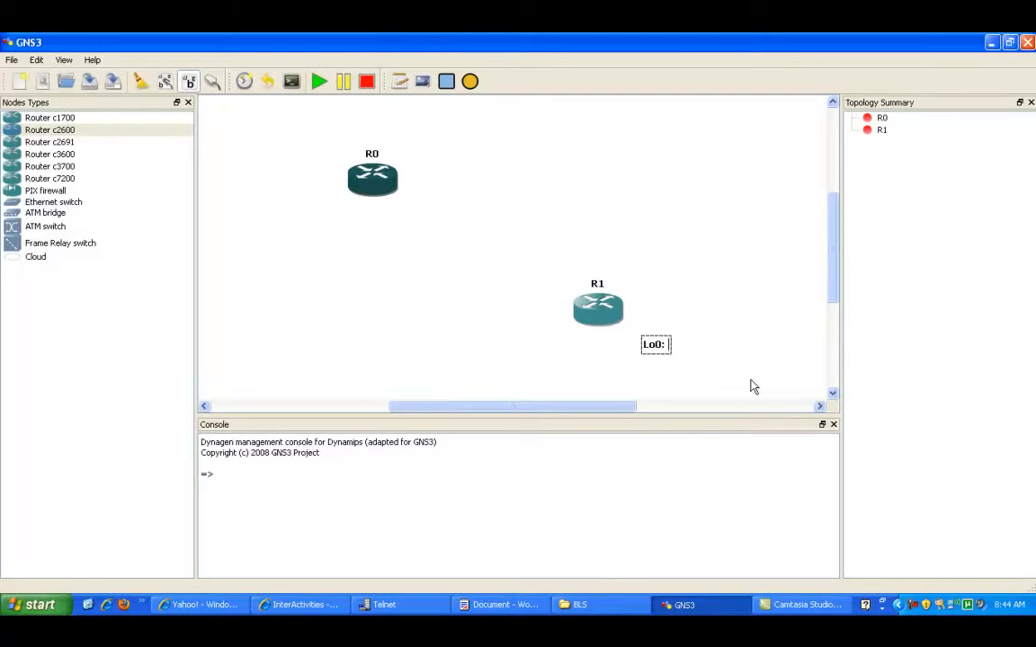
{"action": "type", "text": " 192.168.1.0/24"}
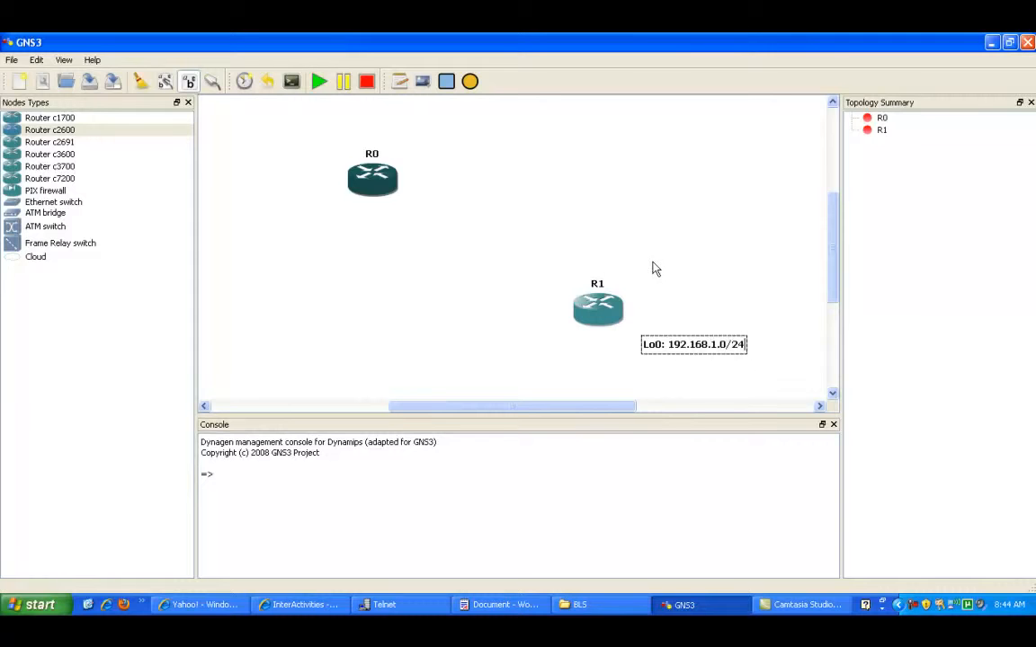
{"action": "left_click", "coordinate": [679, 315]}
{"action": "left_click", "coordinate": [669, 345]}
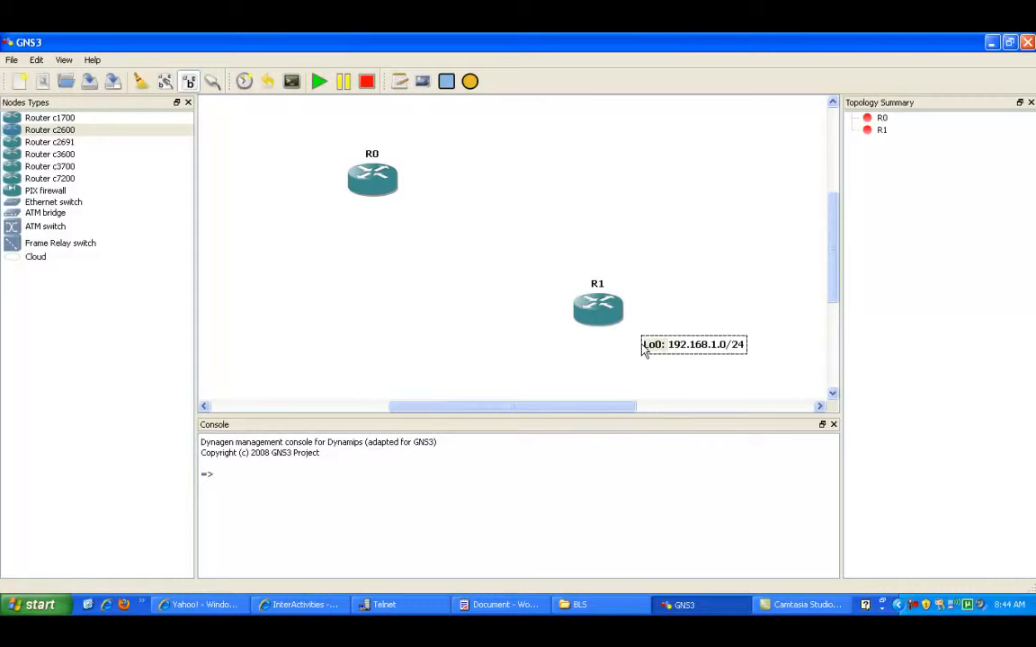
{"action": "left_click_drag", "start_coordinate": [641, 349], "coordinate": [642, 347]}
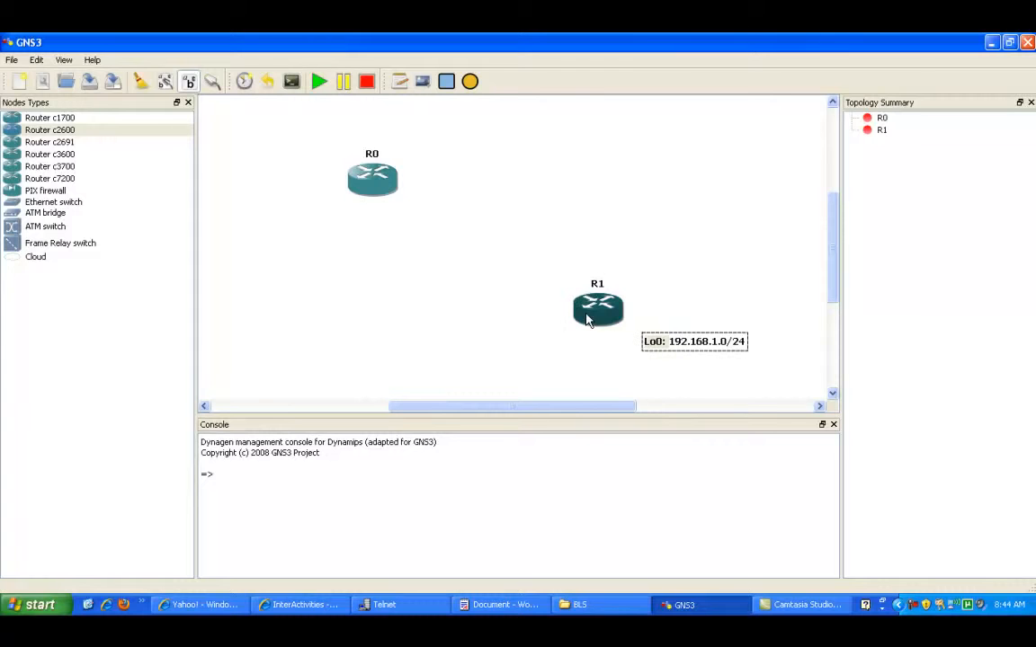
{"action": "left_click_drag", "start_coordinate": [605, 327], "coordinate": [594, 334]}
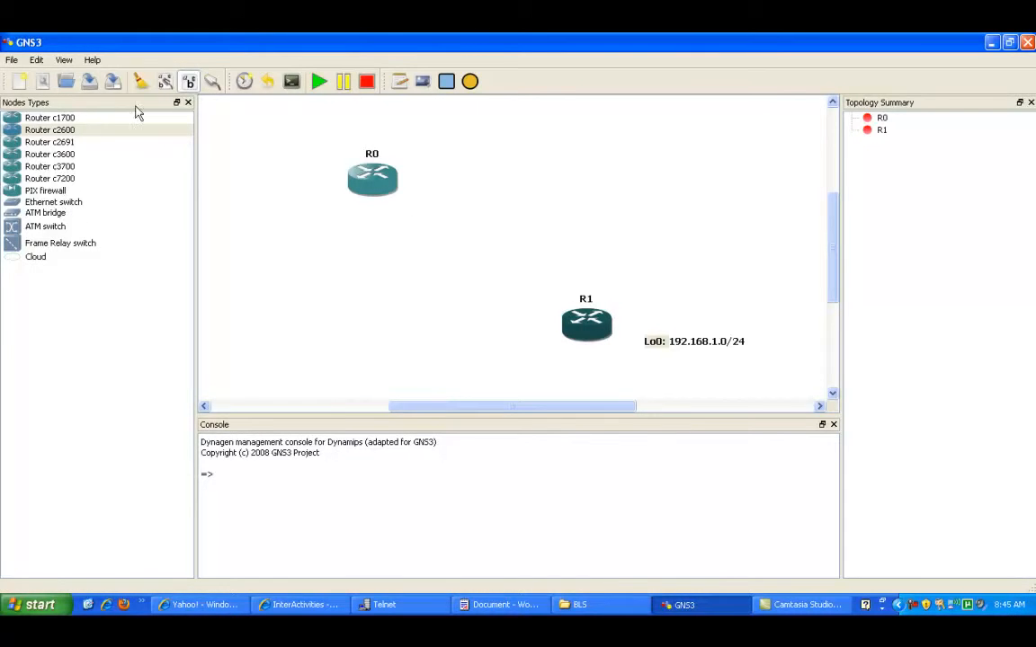
- Connect R0 to R1 with a Serial link
{"action": "left_click", "coordinate": [212, 82]}
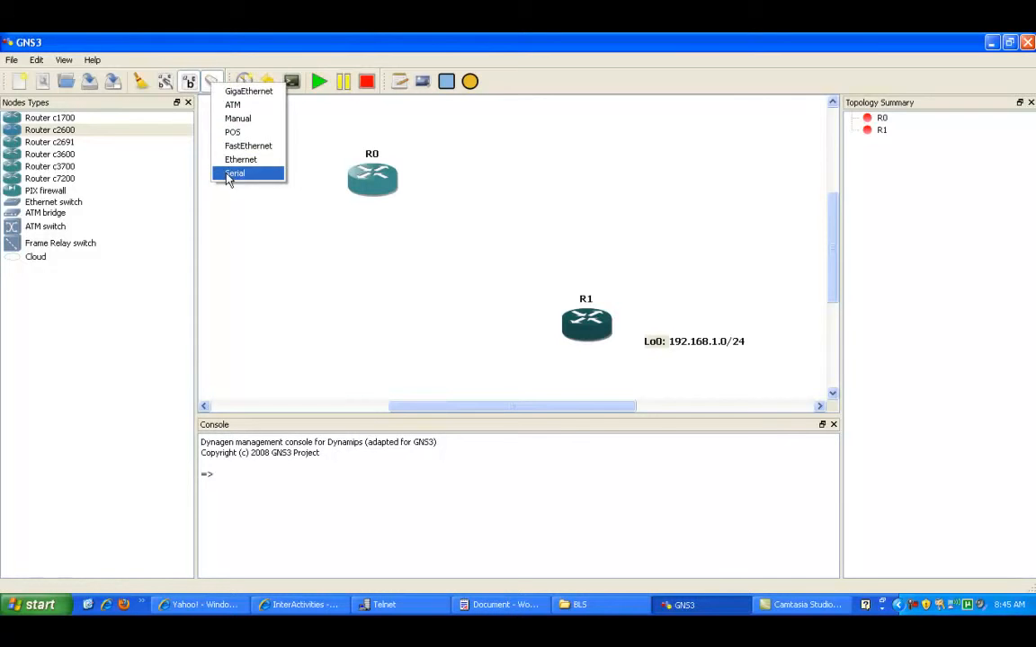
{"action": "left_click", "coordinate": [236, 174]}
{"action": "left_click", "coordinate": [354, 182]}
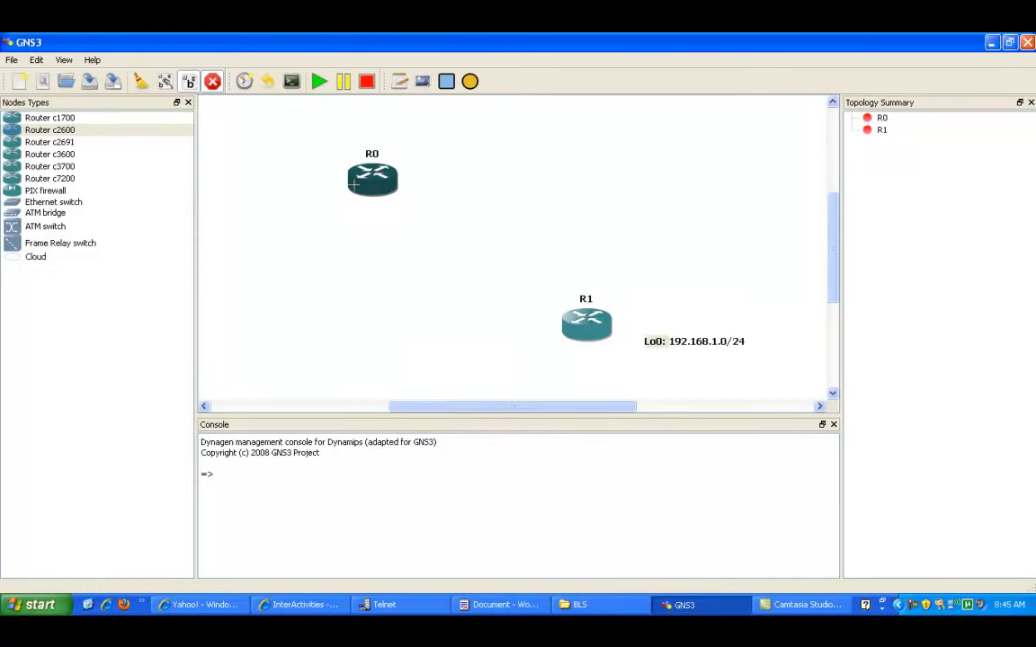
{"action": "left_click", "coordinate": [582, 320]}
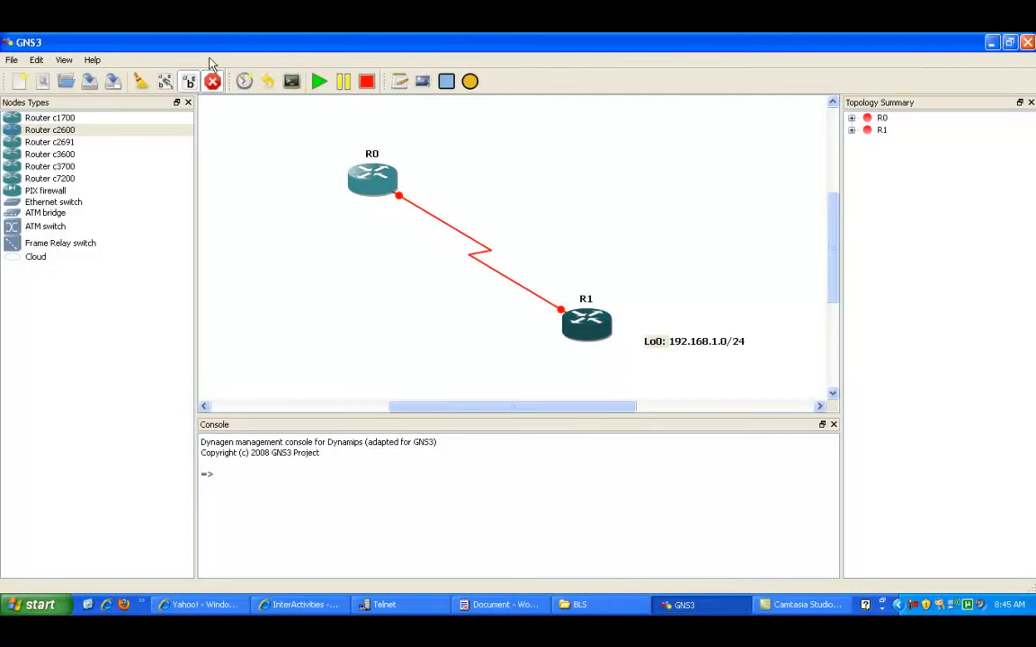
{"action": "left_click", "coordinate": [212, 82]}
- Add an Ethernet switch above R1, link it to R0 and R1 with FastEthernet, and align it over R1
{"action": "left_click_drag", "start_coordinate": [45, 204], "coordinate": [562, 199]}
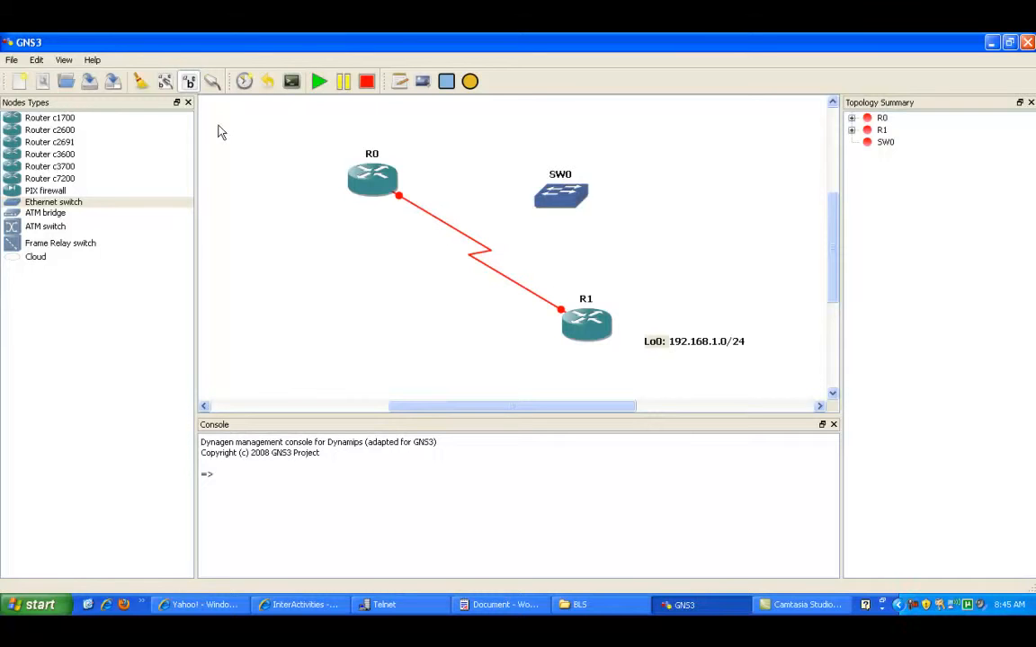
{"action": "left_click_drag", "start_coordinate": [552, 199], "coordinate": [562, 192]}
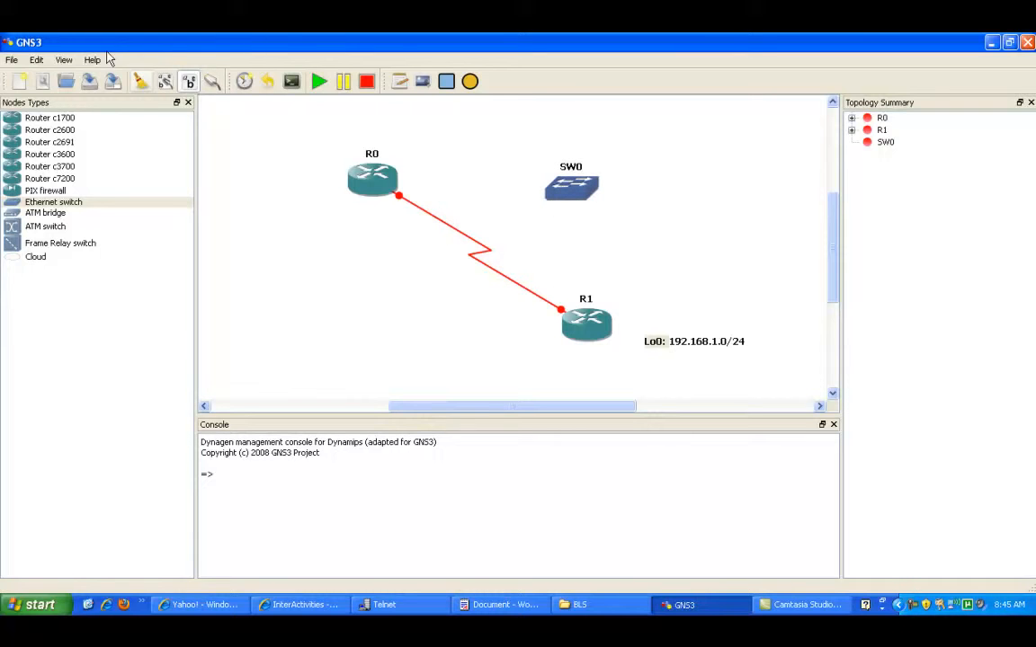
{"action": "left_click", "coordinate": [212, 81]}
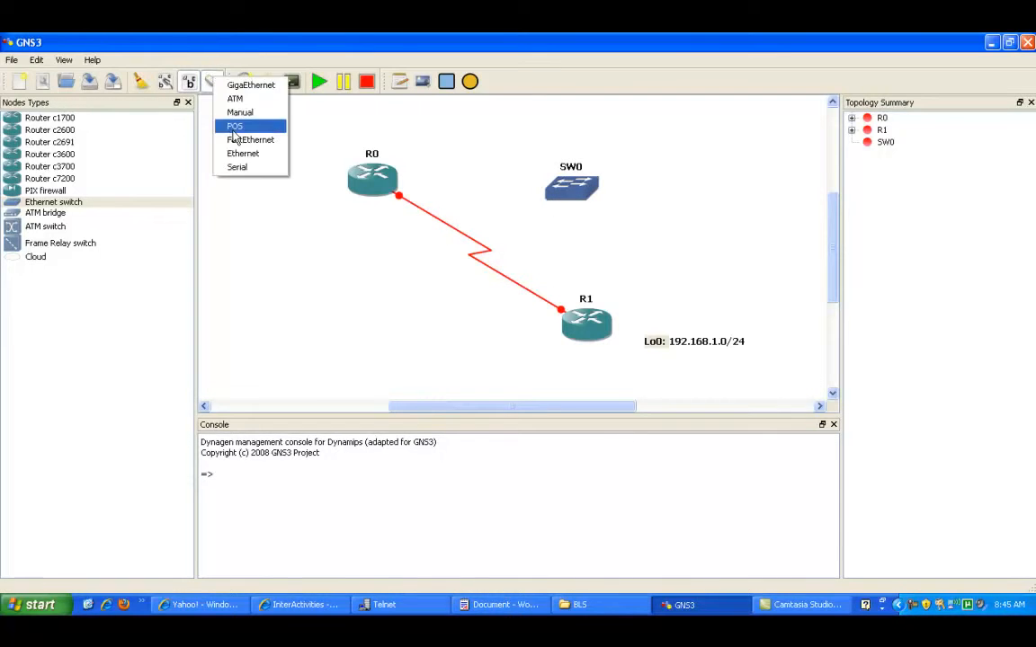
{"action": "left_click", "coordinate": [238, 139]}
{"action": "left_click", "coordinate": [360, 176]}
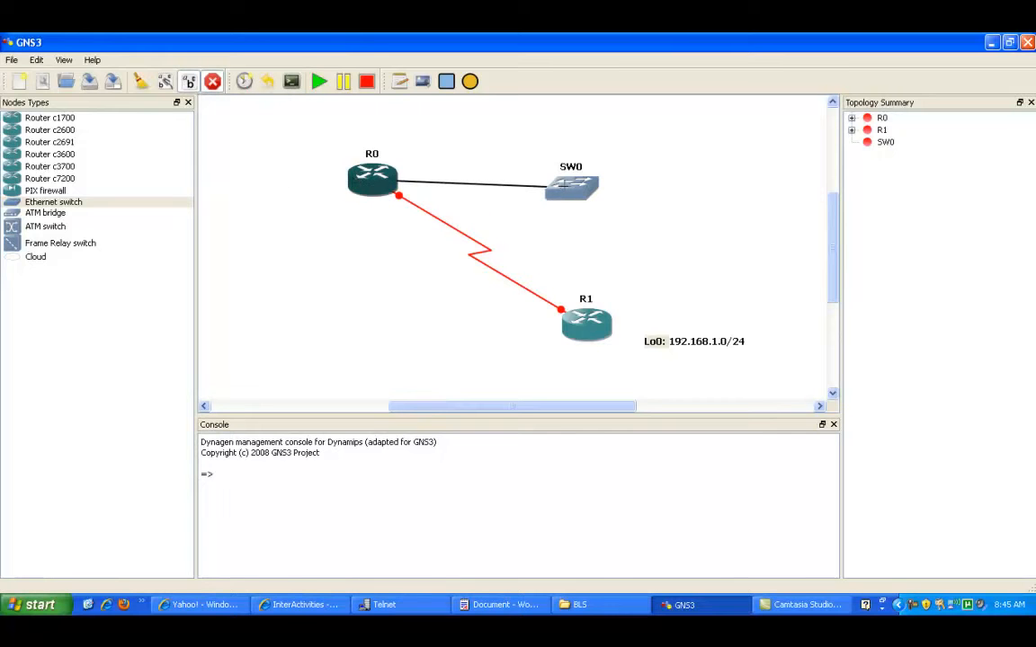
{"action": "left_click", "coordinate": [553, 186]}
{"action": "left_click", "coordinate": [573, 184]}
{"action": "left_click", "coordinate": [583, 302]}
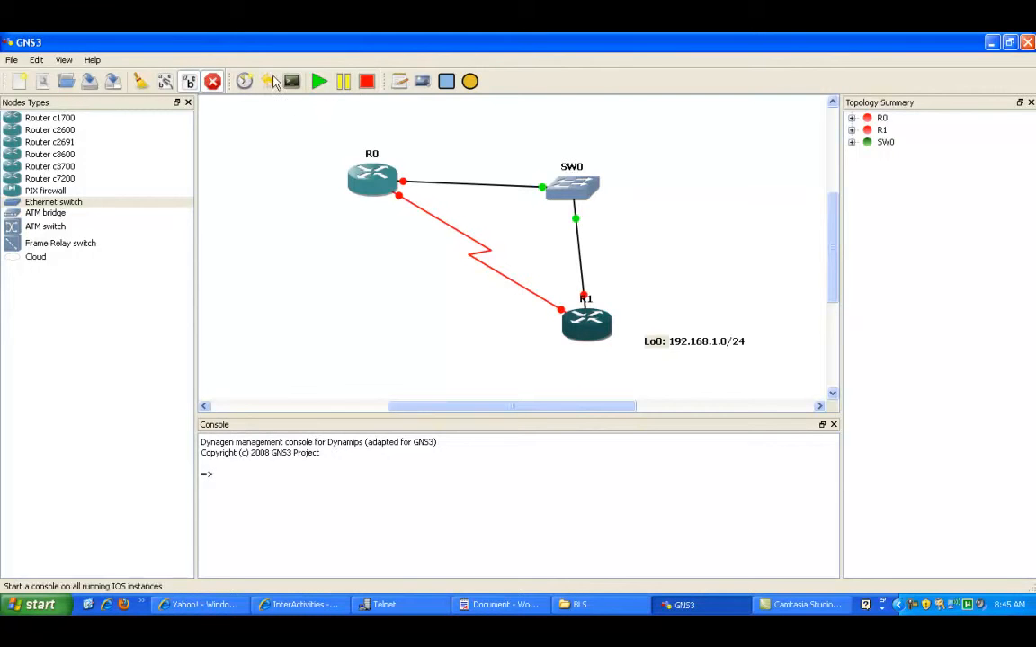
{"action": "left_click", "coordinate": [216, 83]}
{"action": "left_click_drag", "start_coordinate": [581, 200], "coordinate": [593, 196]}
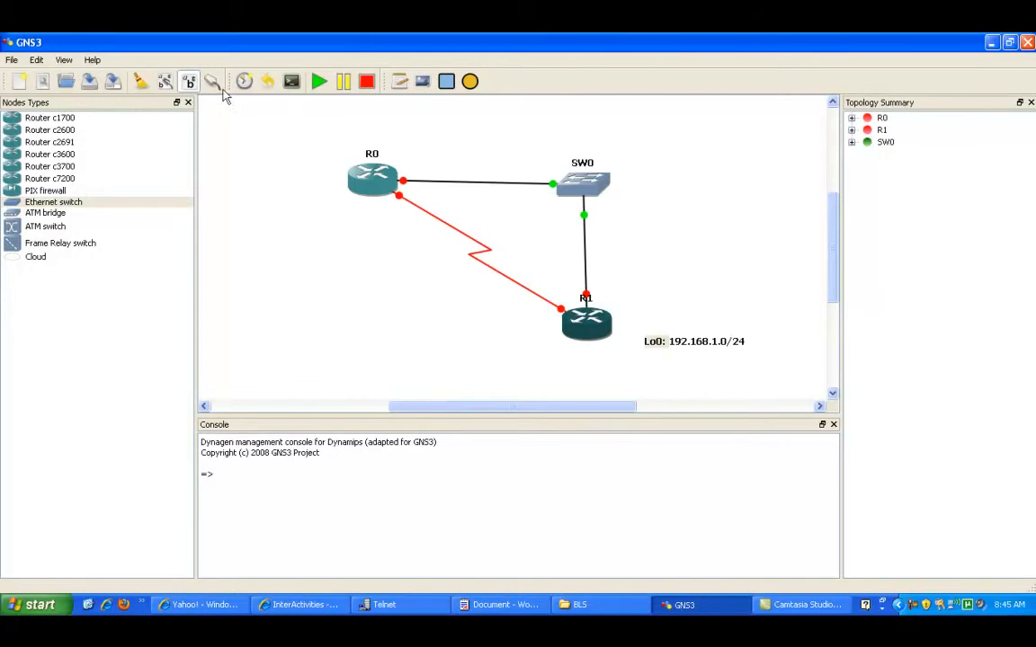
- Label the serial link between R0 and R1 with the note "172.16.1.0/30"
{"action": "left_click", "coordinate": [397, 82]}
{"action": "left_click", "coordinate": [401, 263]}
{"action": "type", "text": "172.16.1.0/30"}
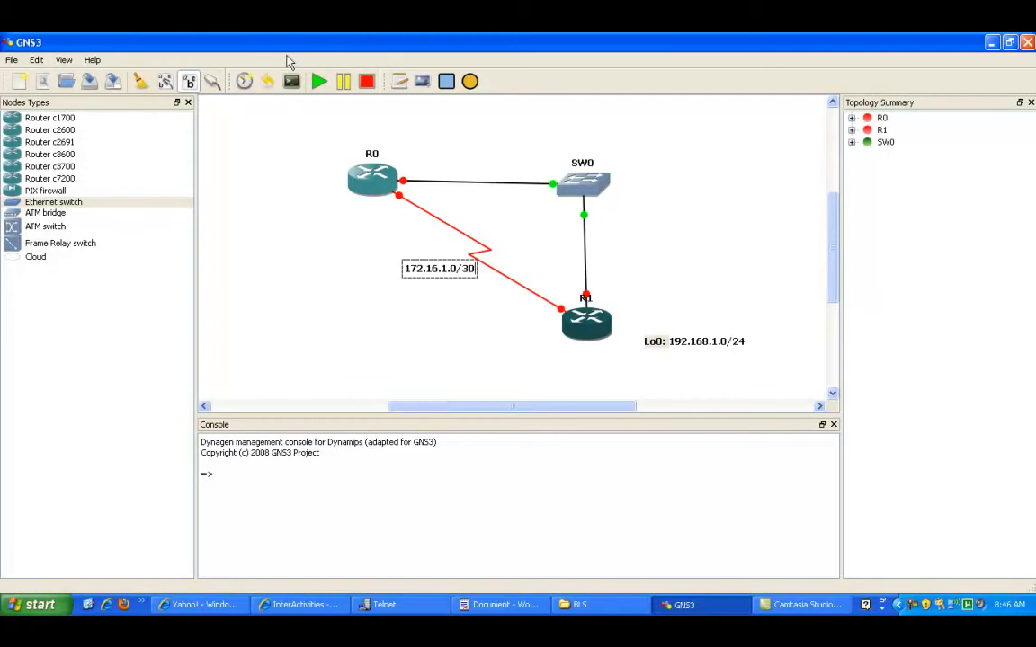
- Add the note "172.16.2.0/30" for the Ethernet segment and place it above switch SW0
{"action": "left_click", "coordinate": [401, 86]}
{"action": "left_click", "coordinate": [496, 150]}
{"action": "type", "text": "172.16.2.0/"}
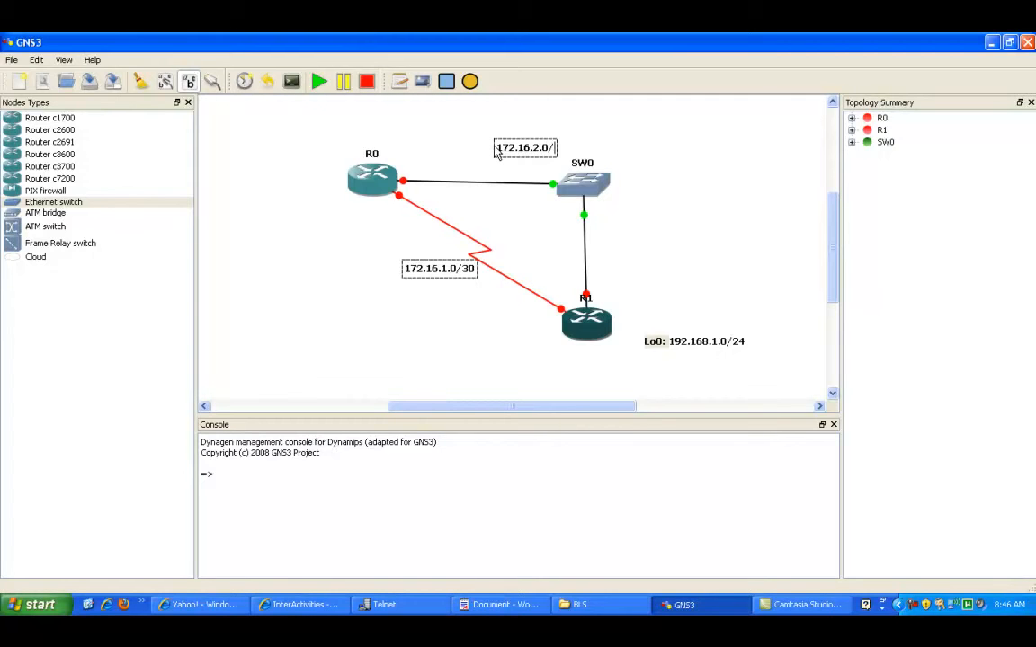
{"action": "type", "text": "20"}
{"action": "left_click", "coordinate": [486, 133]}
{"action": "left_click", "coordinate": [494, 148]}
{"action": "left_click_drag", "start_coordinate": [495, 148], "coordinate": [555, 141]}
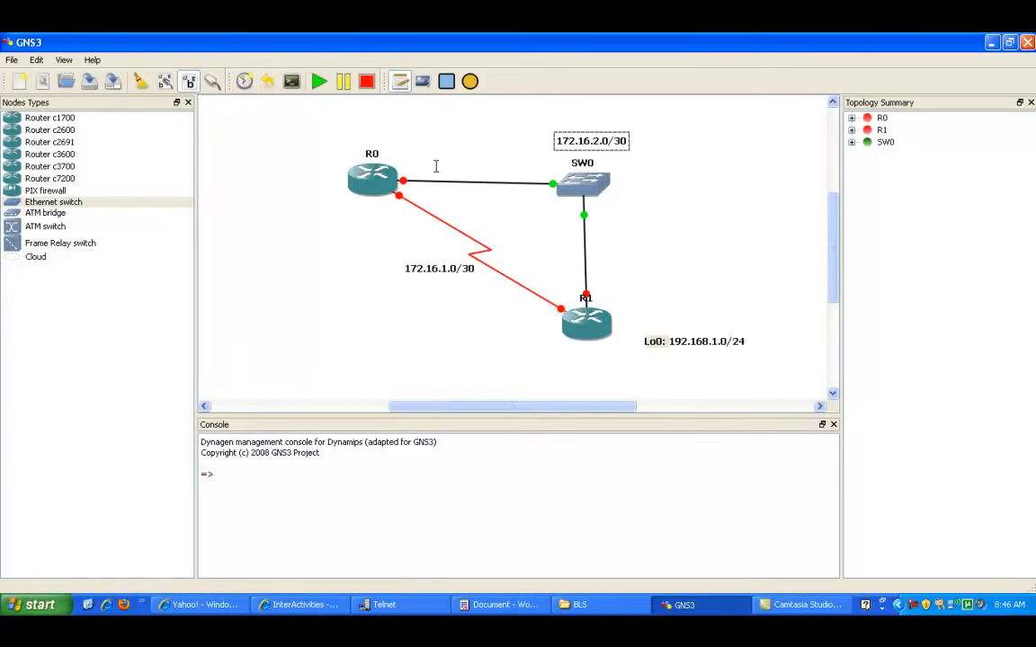
- Add a ".1" address note beside each of R0's two link ends, near the Ethernet and serial connections
{"action": "left_click", "coordinate": [406, 162]}
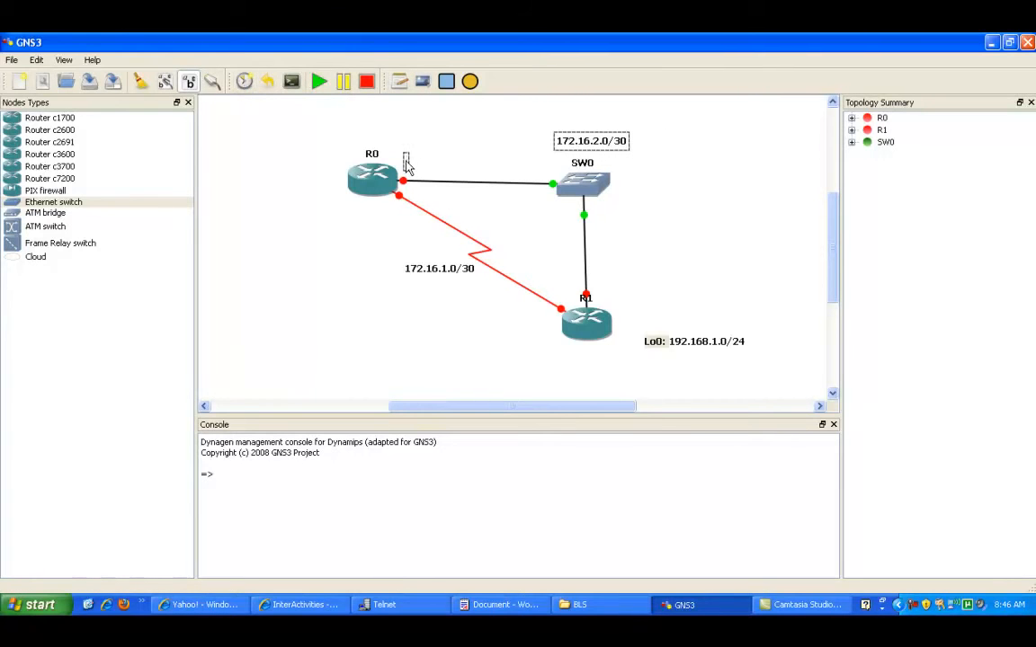
{"action": "type", "text": ".1"}
{"action": "left_click", "coordinate": [403, 145]}
{"action": "left_click", "coordinate": [400, 81]}
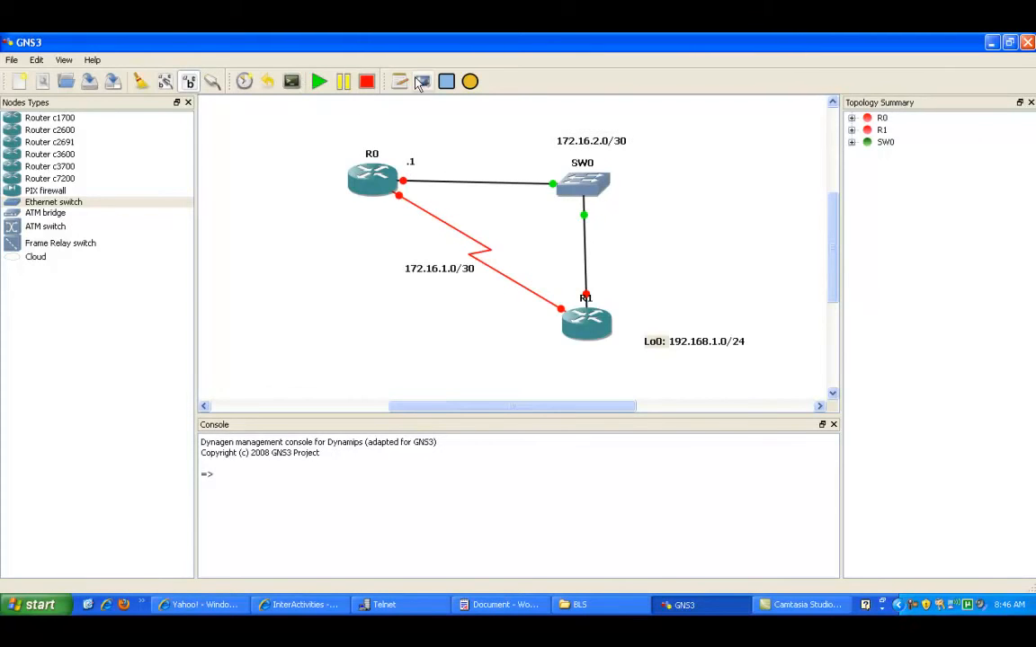
{"action": "left_click", "coordinate": [368, 206]}
{"action": "type", "text": ".1"}
{"action": "left_click", "coordinate": [366, 229]}
{"action": "left_click", "coordinate": [373, 217]}
{"action": "left_click_drag", "start_coordinate": [373, 223], "coordinate": [391, 221]}
- Nudge the "172.16.1.0/30" label slightly closer to the serial link
{"action": "left_click", "coordinate": [430, 256]}
{"action": "left_click", "coordinate": [405, 277]}
{"action": "left_click_drag", "start_coordinate": [406, 278], "coordinate": [409, 280]}
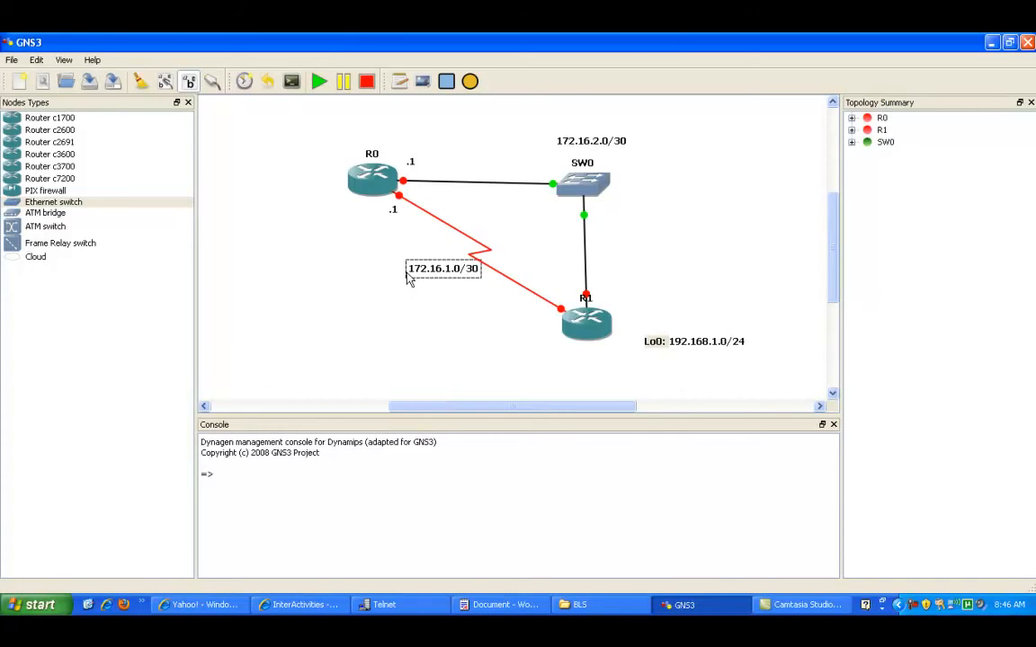
{"action": "left_click", "coordinate": [473, 327]}
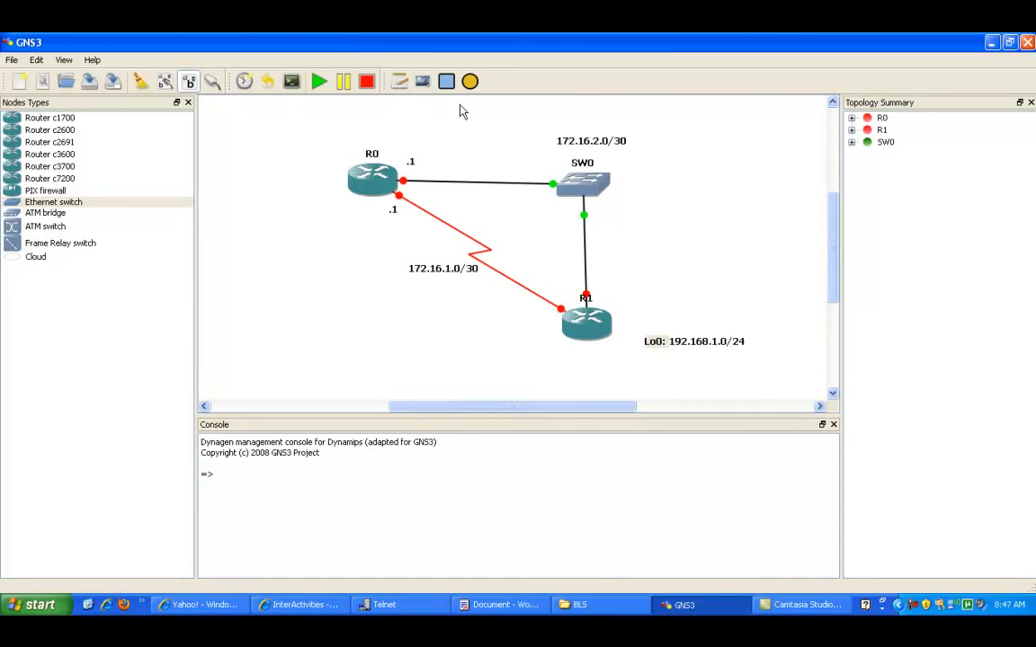
- Add a ".2" address note beside each of R1's two link ends, near the Ethernet and serial connections
{"action": "left_click", "coordinate": [400, 81]}
{"action": "left_click", "coordinate": [592, 280]}
{"action": "type", "text": ".2"}
{"action": "left_click", "coordinate": [400, 81]}
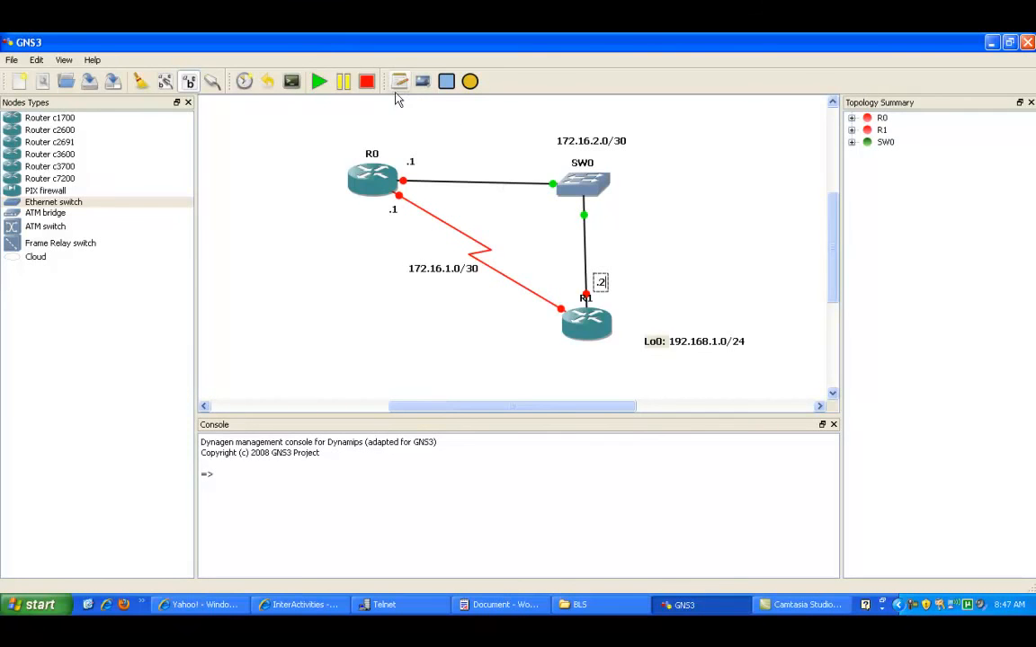
{"action": "left_click", "coordinate": [531, 318]}
{"action": "type", "text": ".2"}
{"action": "left_click", "coordinate": [524, 267]}
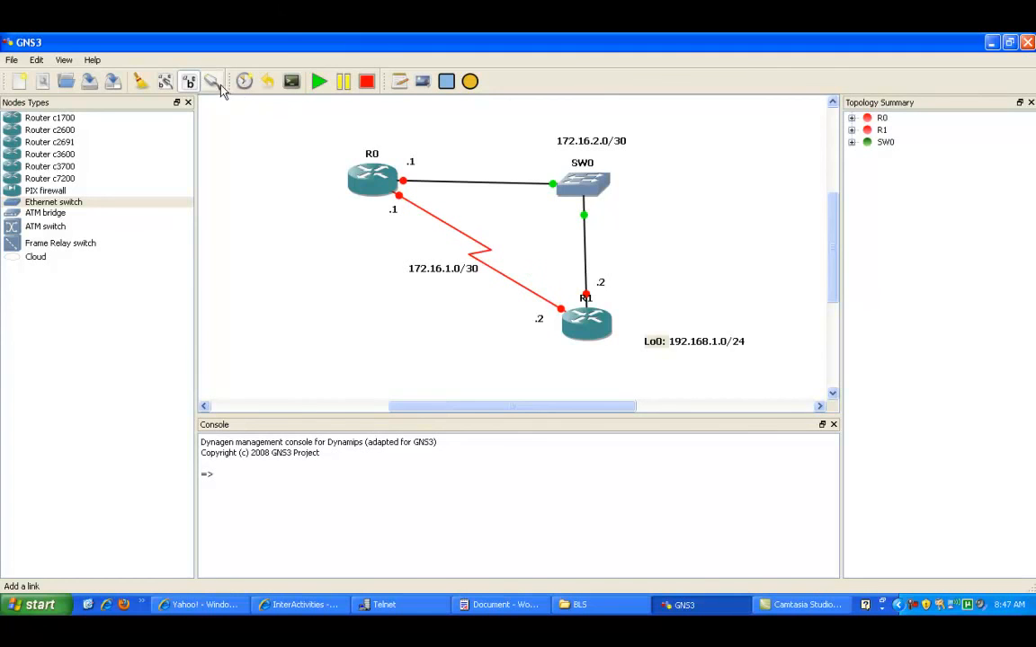
- Add the note "Floating Static Route" and position it directly beneath the "172.16.1.0/30" label
{"action": "left_click", "coordinate": [400, 81]}
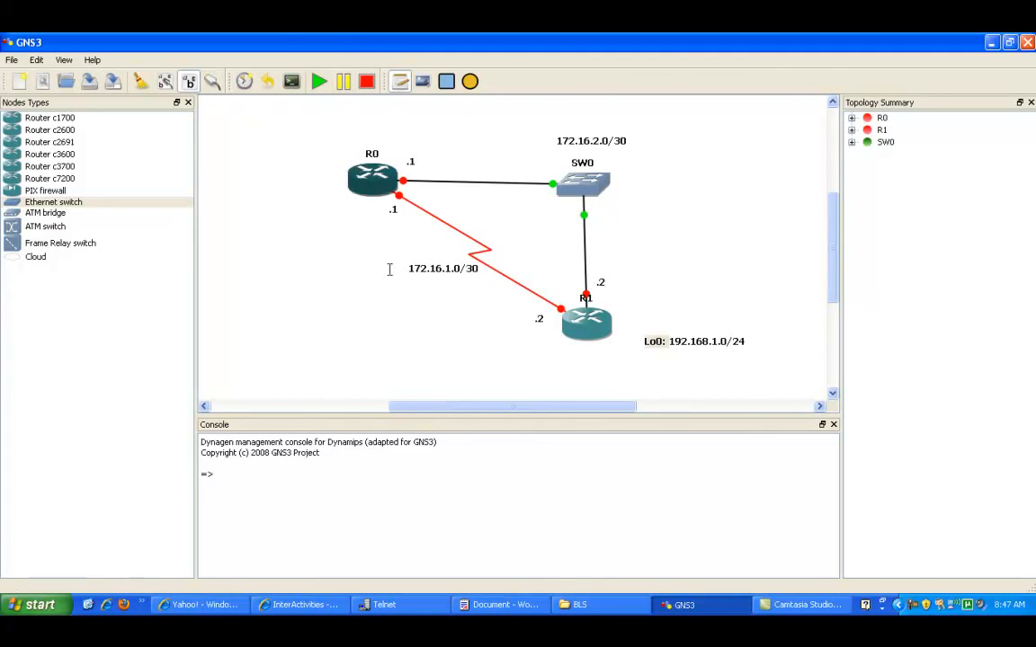
{"action": "left_click", "coordinate": [347, 287]}
{"action": "type", "text": "Floating Static Route"}
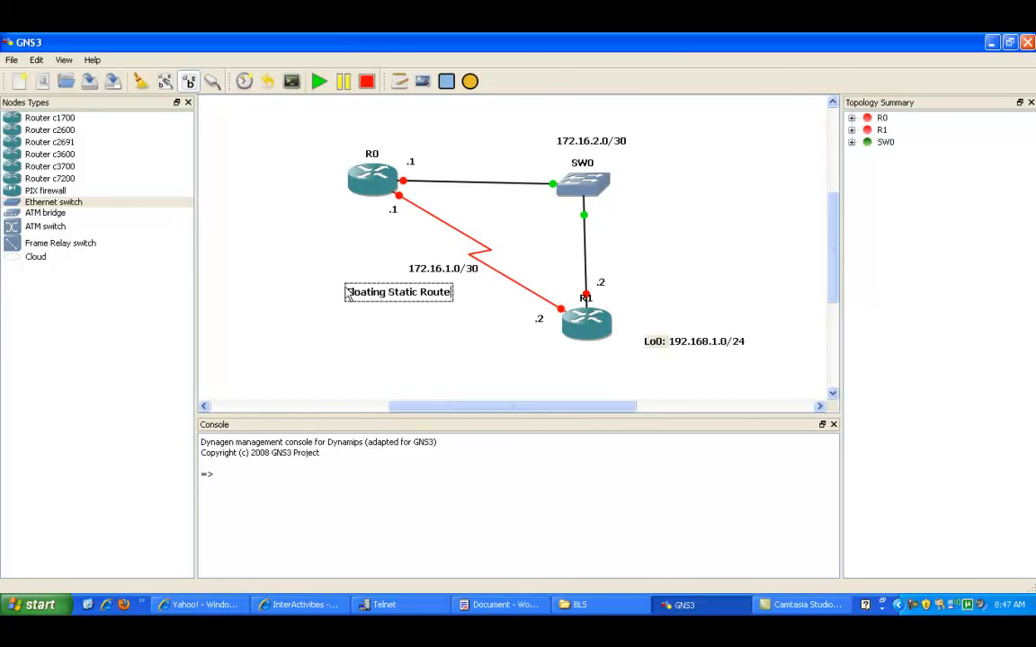
{"action": "left_click_drag", "start_coordinate": [349, 303], "coordinate": [390, 286]}
{"action": "left_click", "coordinate": [331, 152]}
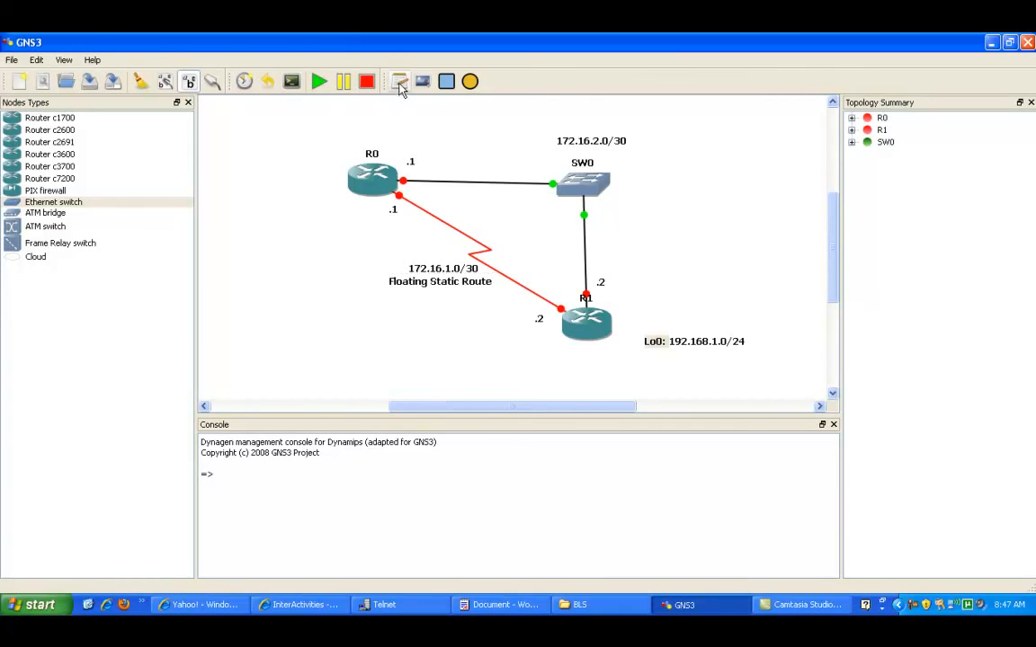